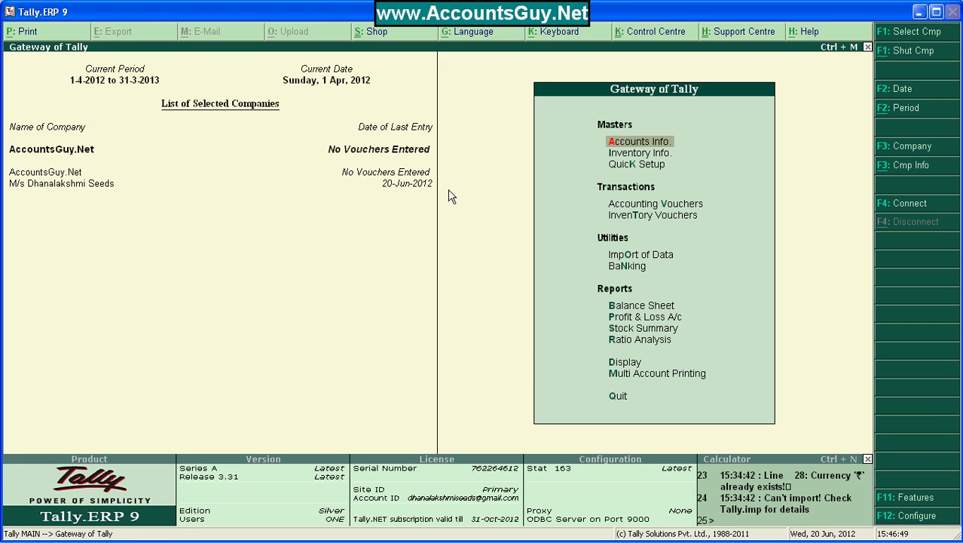
- In the List of Companies, highlight M/s Dhanalakshmi Seeds instead of AccountsGuy.Net
left_click(921, 147)
key("Down")
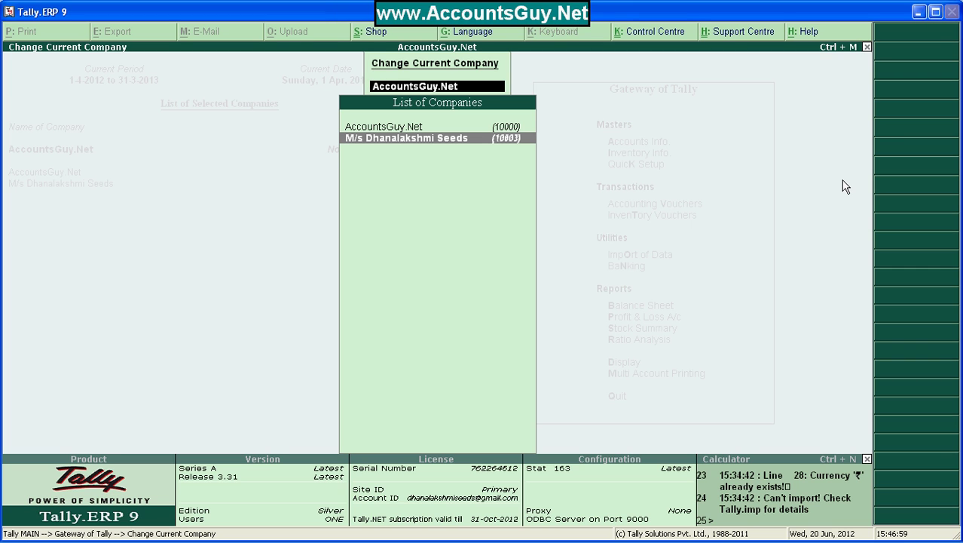
key("Up")
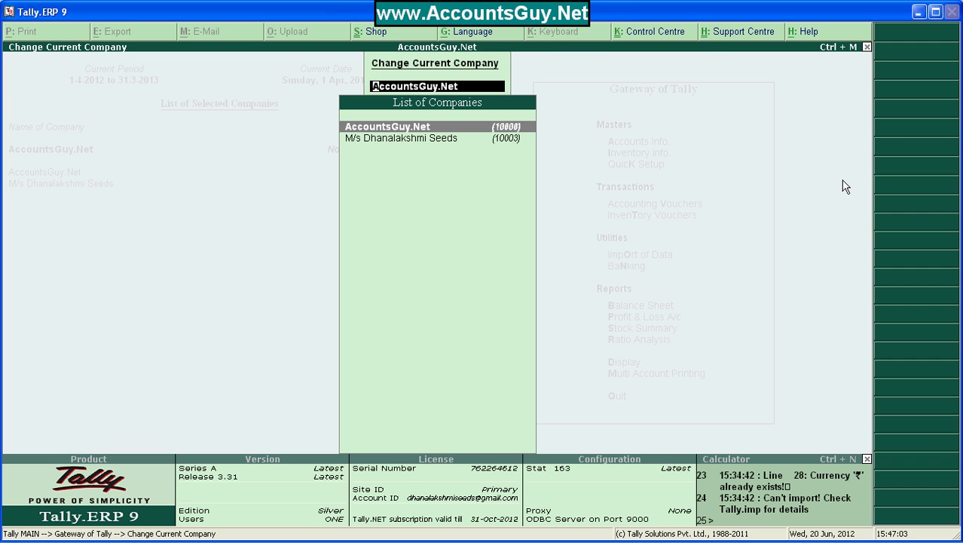
key("Down")
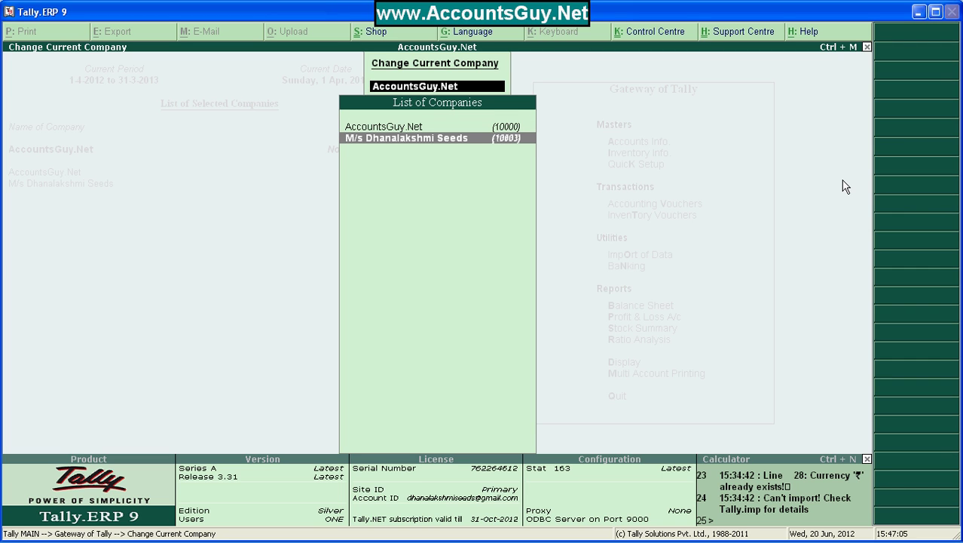
key("Up")
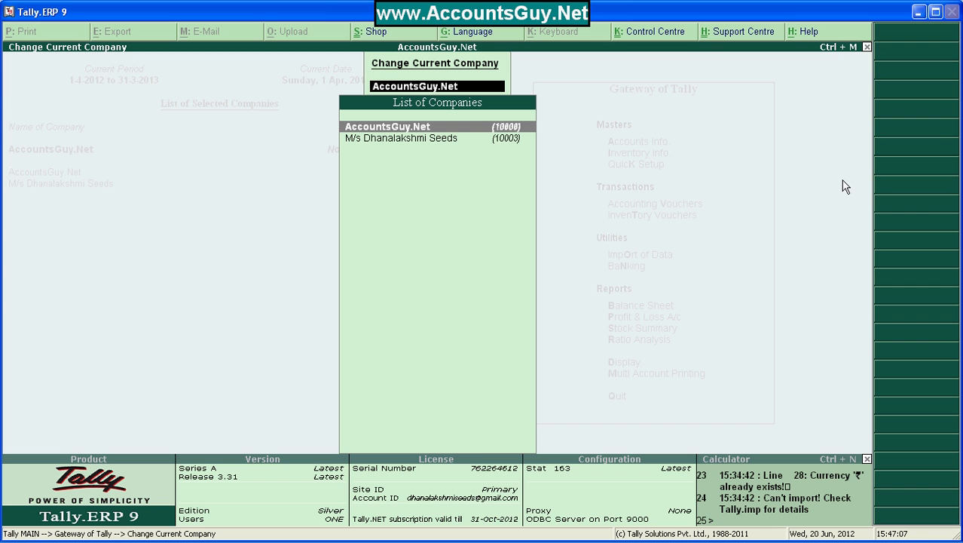
key("Down")
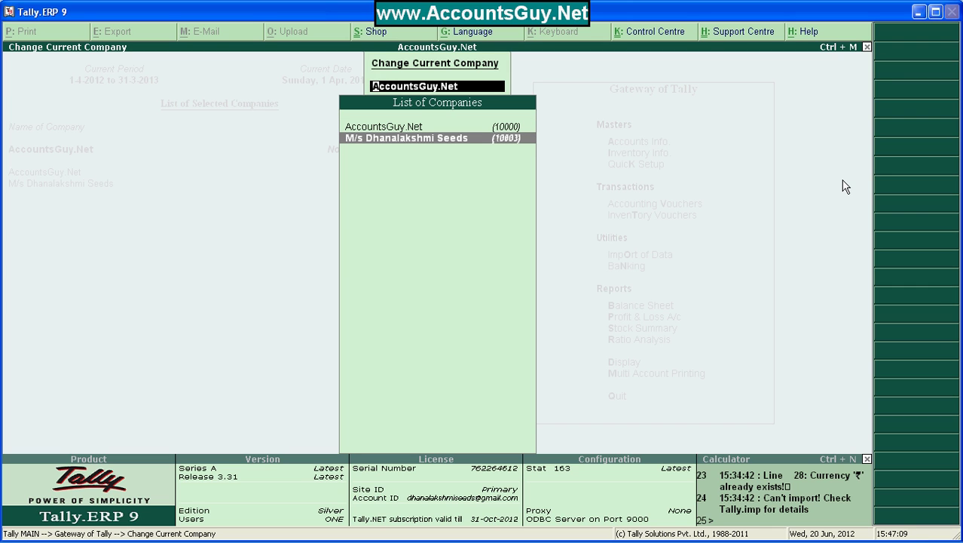
- Make M/s Dhanalakshmi Seeds current and open Display > List of Accounts
key("Return")
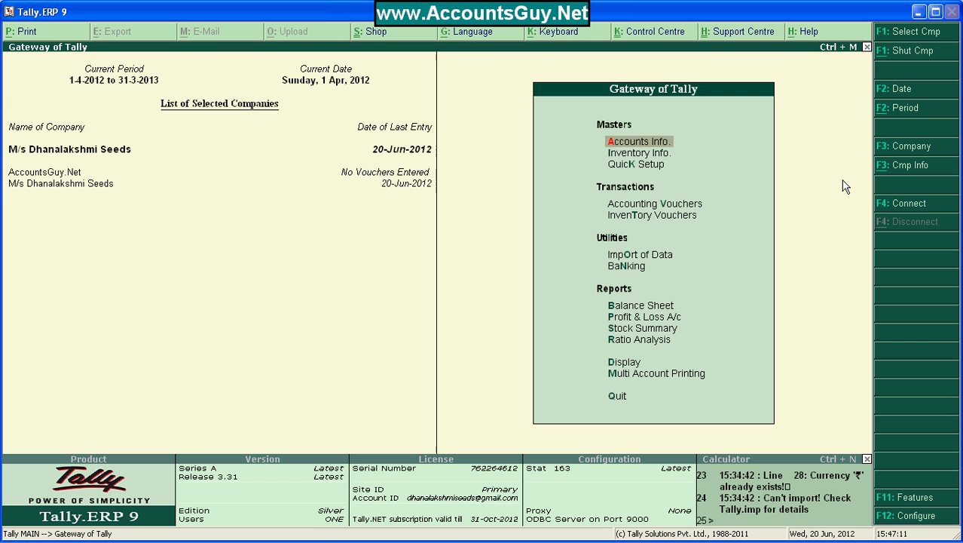
key("Down")
key("Down")
key("Down")
key("Down")
key("Down")
key("Down")
key("Down")
key("Down")
key("Down")
key("Down")
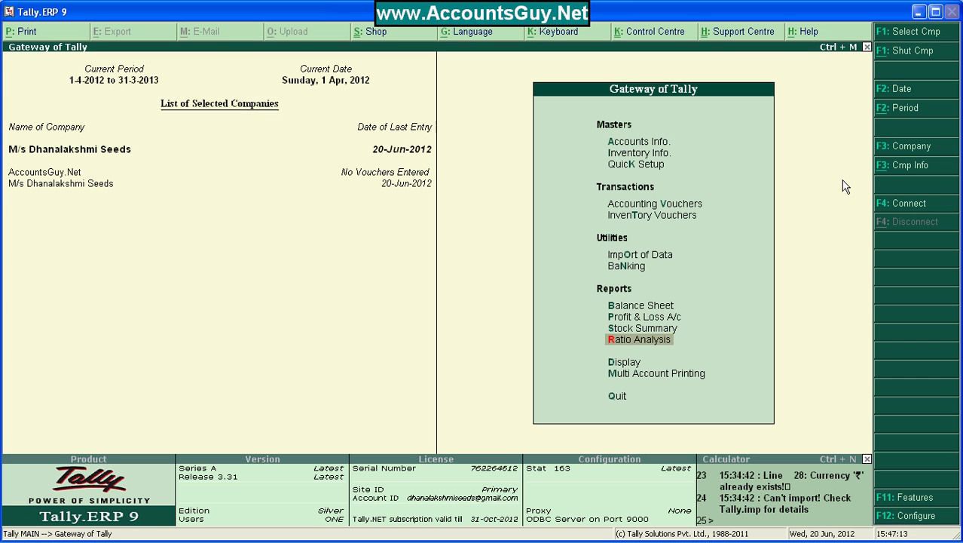
key("Down")
key("Return")
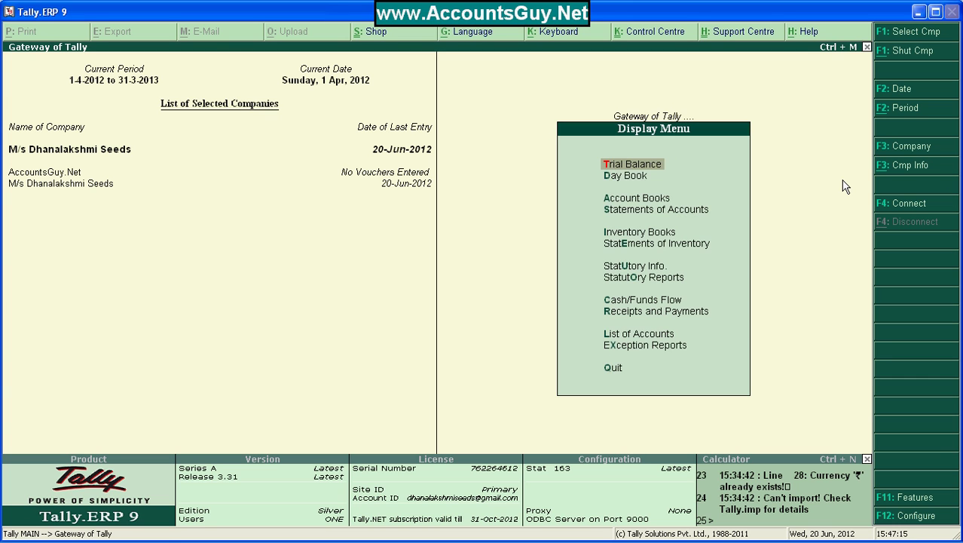
key("Down")
key("Down")
key("Down")
key("Down")
key("Down")
key("Down")
key("Down")
key("Down")
key("Down")
key("Down")
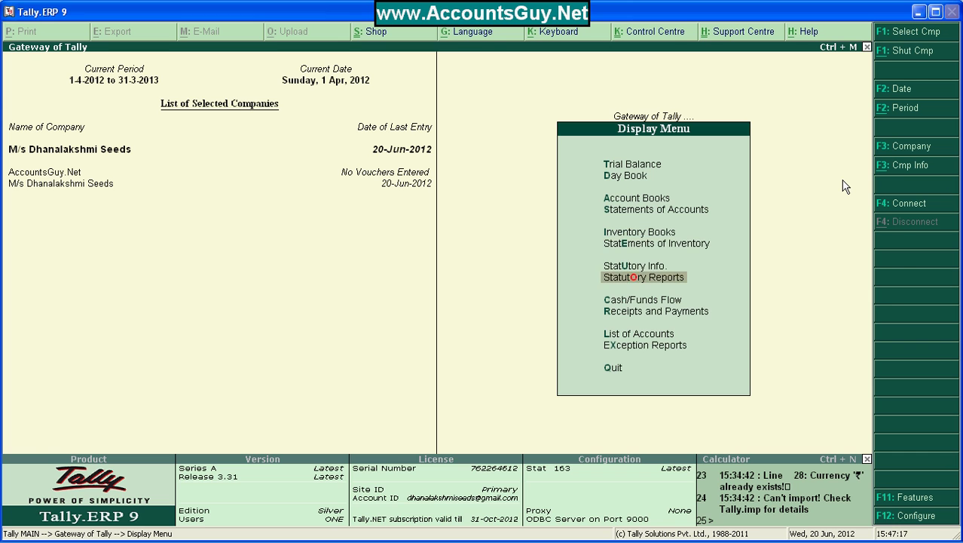
key("Return")
- Browse the 61 groups and 431 ledgers from the last entry back to the top
key("Down")
key("Down")
key("Down")
key("Down")
key("Down")
key("Down")
key("Down")
key("Down")
key("Down")
key("Down")
key("Down")
key("Down")
key("Down")
key("Down")
key("Down")
key("Down")
key("Down")
key("Down")
key("Down")
key("Down")
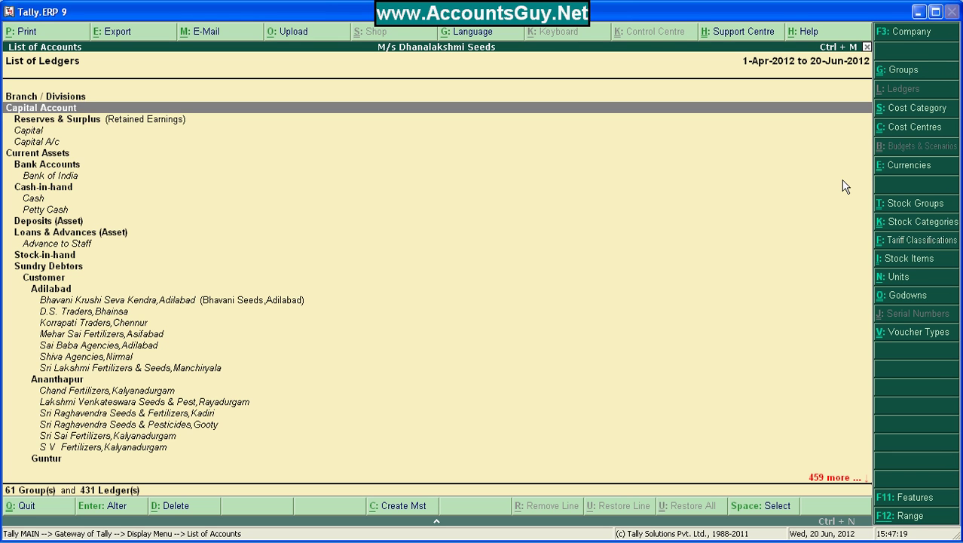
key("Down")
key("Down")
key("Down")
key("Down")
key("Down")
key("Down")
key("Down")
key("Down")
key("Down")
key("Down")
key("Down")
key("Down")
key("Down")
key("Down")
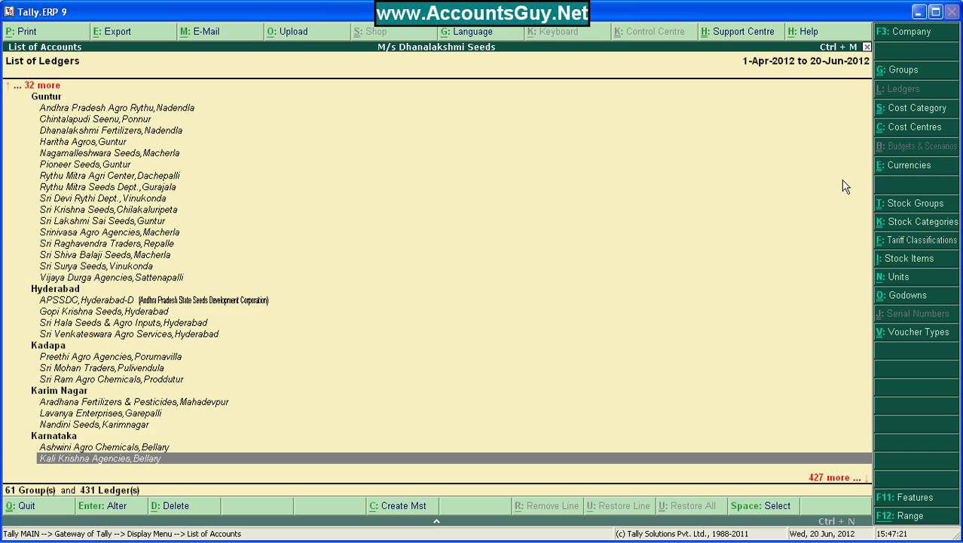
key("End")
key("Home")
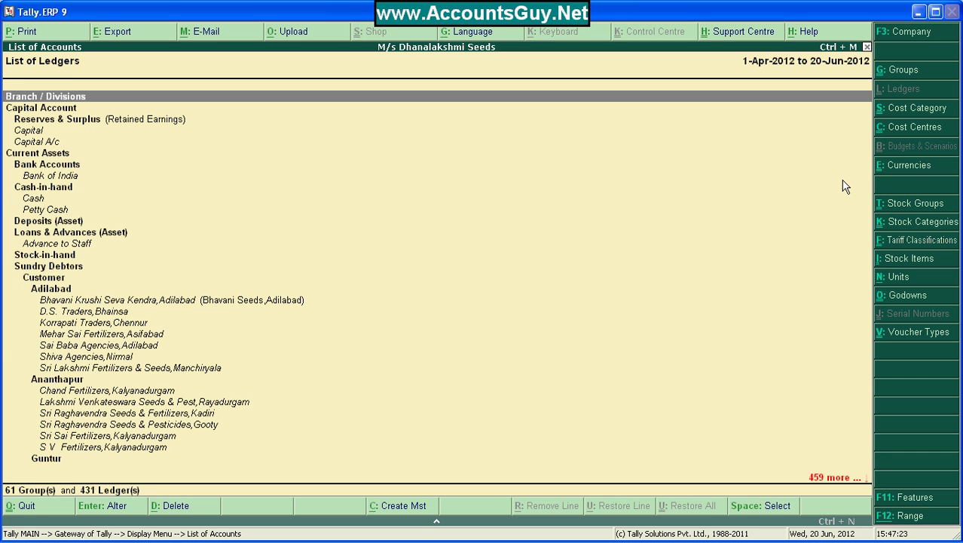
- Set up the ledger export with Default language, XML format, location D:\ and file Master.xml
left_click(120, 35)
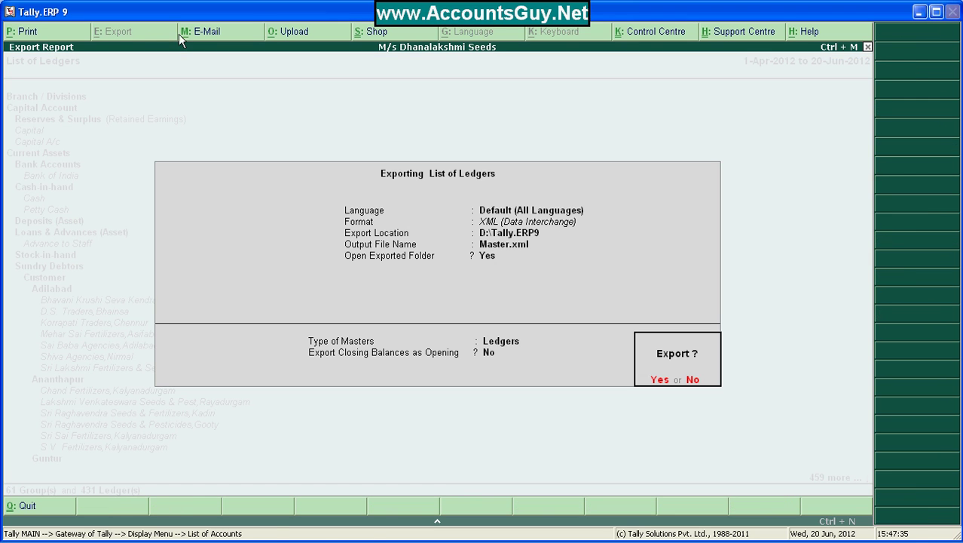
key("n")
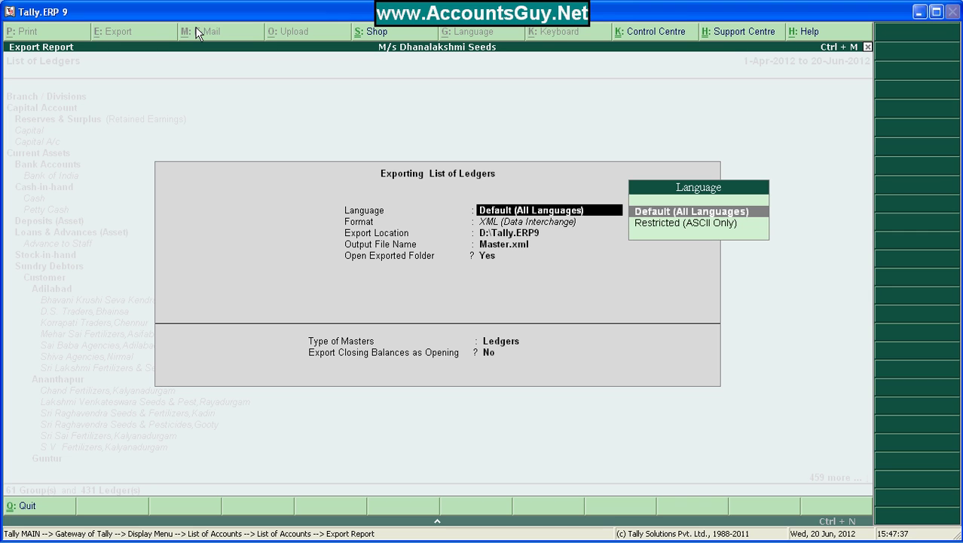
key("Return")
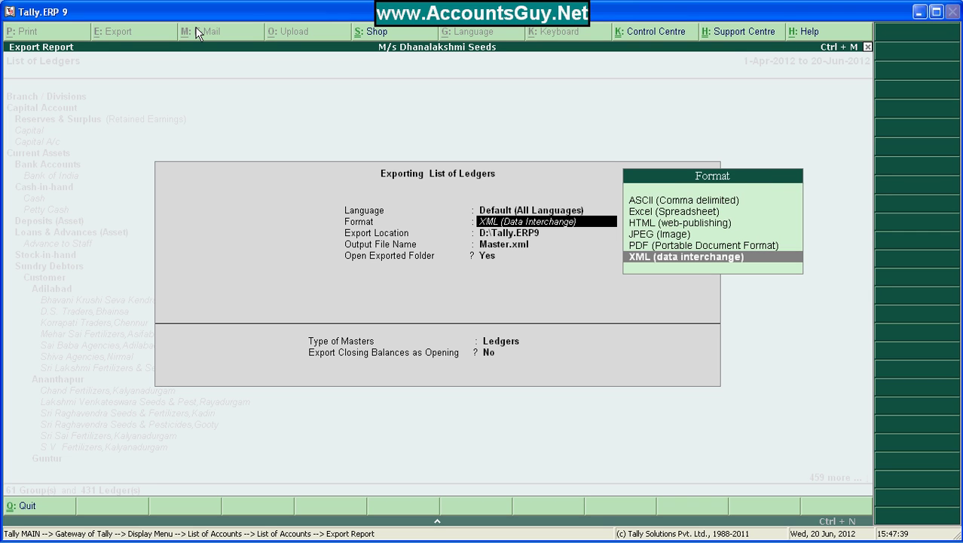
key("Return")
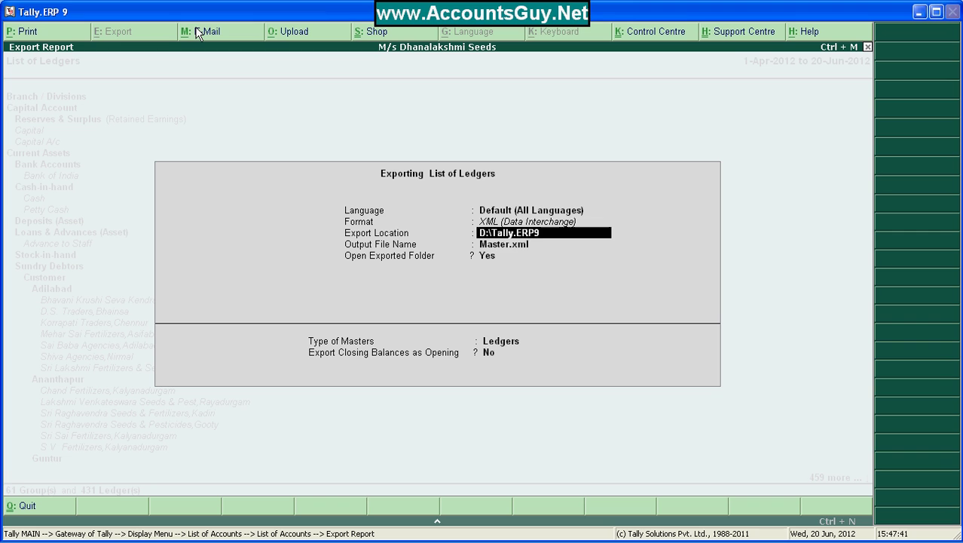
type("D:\\")
key("Return")
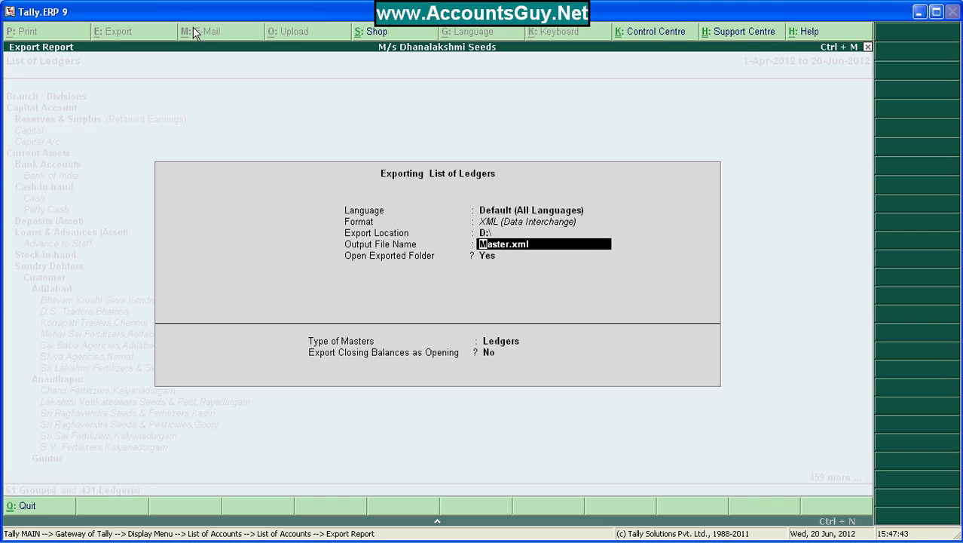
key("Return")
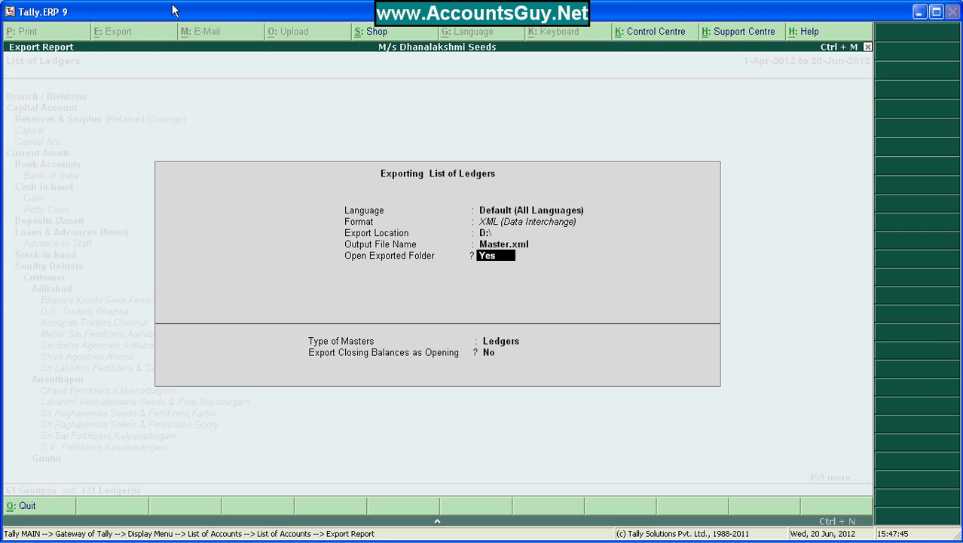
key("Return")
key("Return")
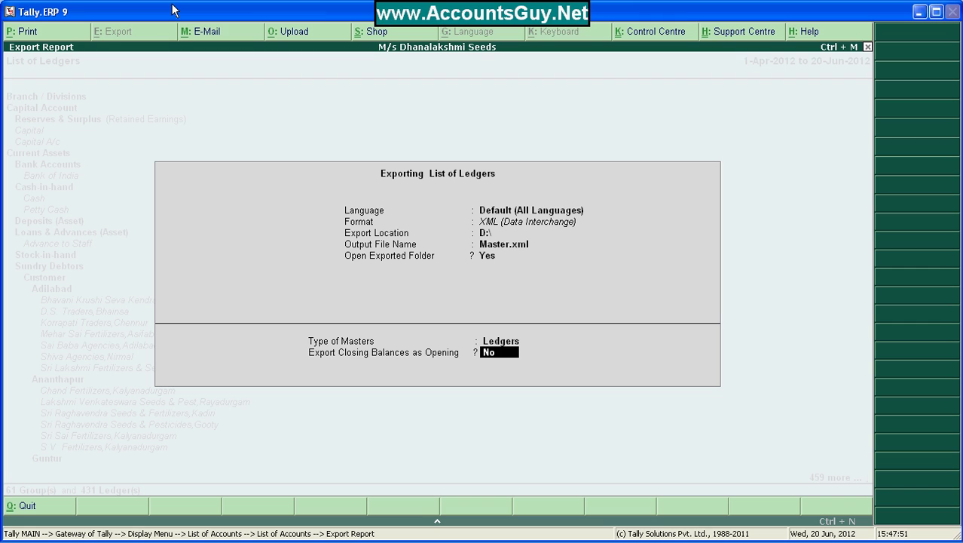
- Set closing balances as opening to No, export, and overwrite the existing Master.xml
type("y")
key("BackSpace")
type("n")
key("Return")
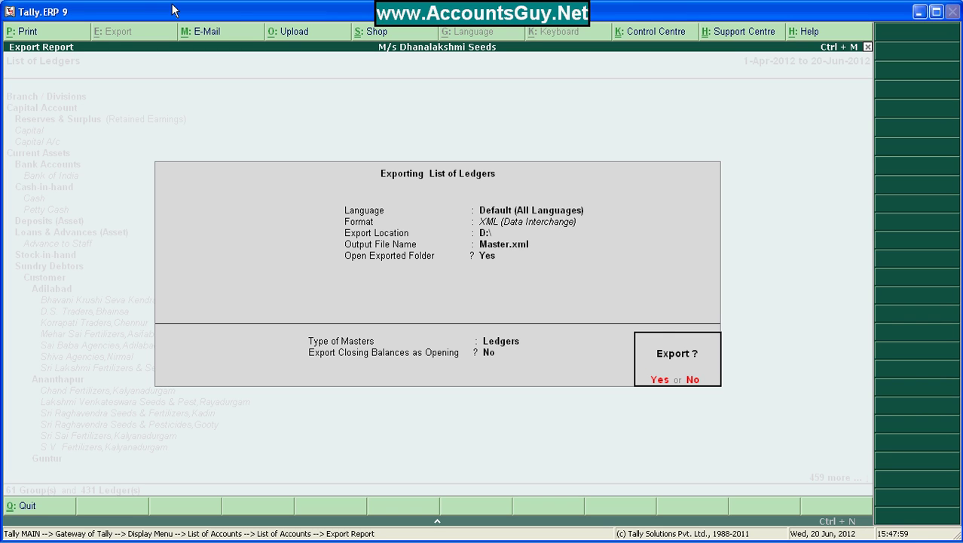
key("Return")
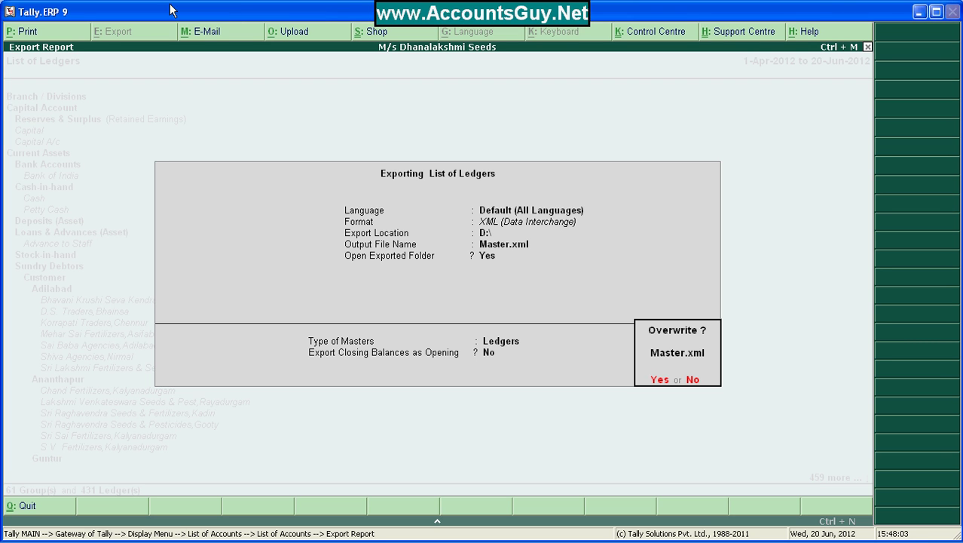
key("Return")
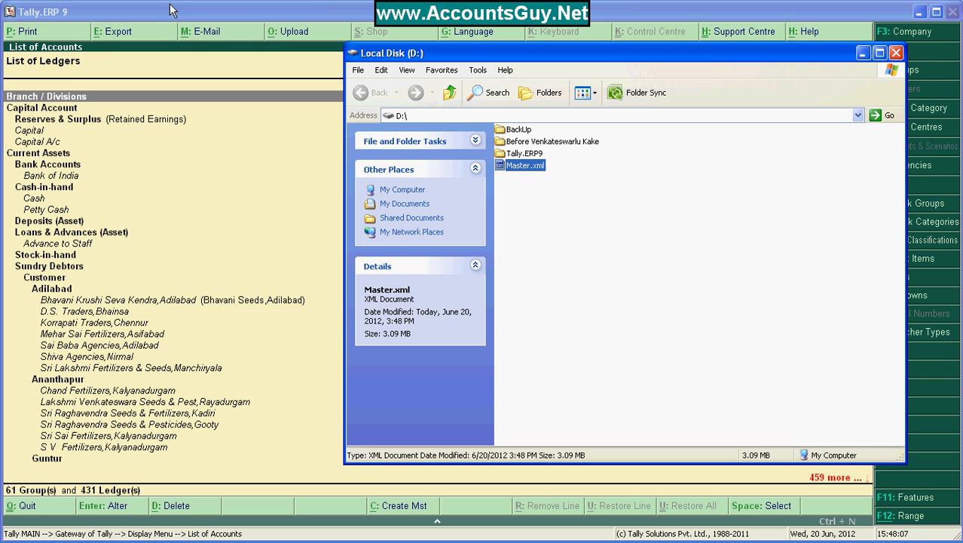
- Check Master.xml's details in the D: drive window, then close the window
mouse_move(530, 175)
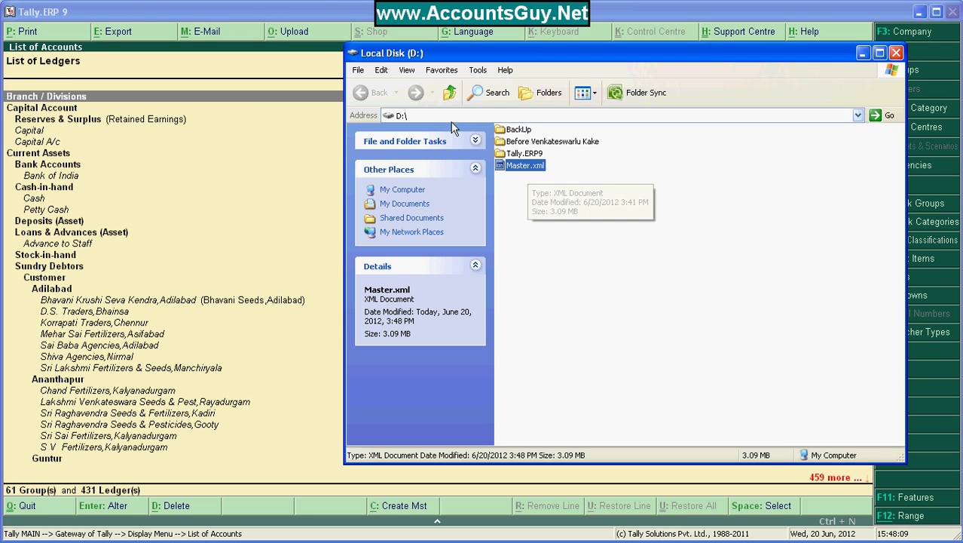
left_click(343, 13)
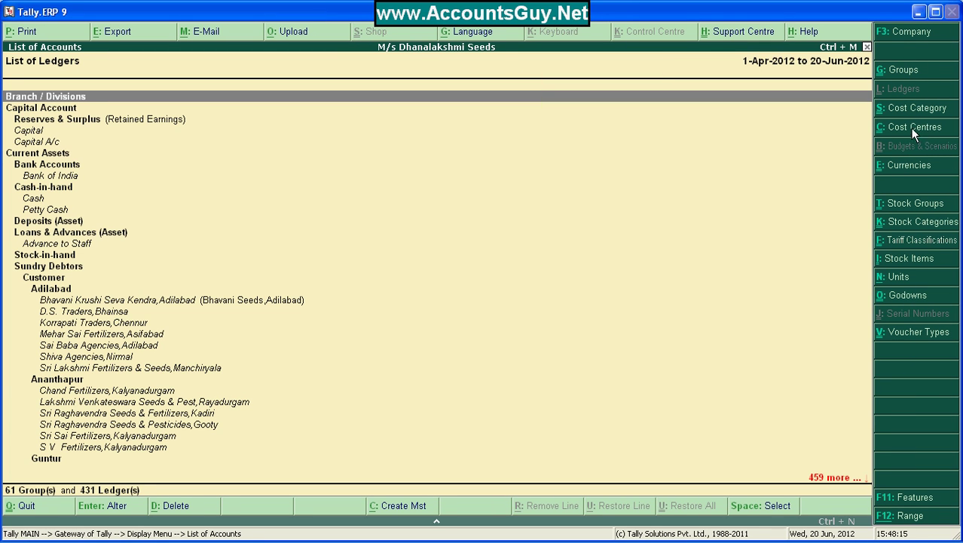
- Switch to AccountsGuy.Net and review its 28 groups and 2 ledgers, Cash through Profit & Loss A/c
left_click(903, 33)
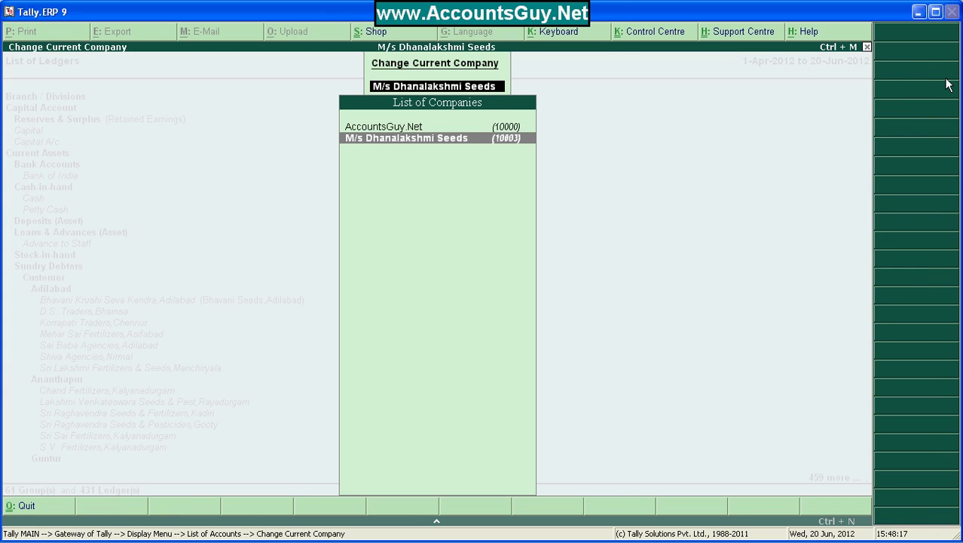
key("Up")
key("Return")
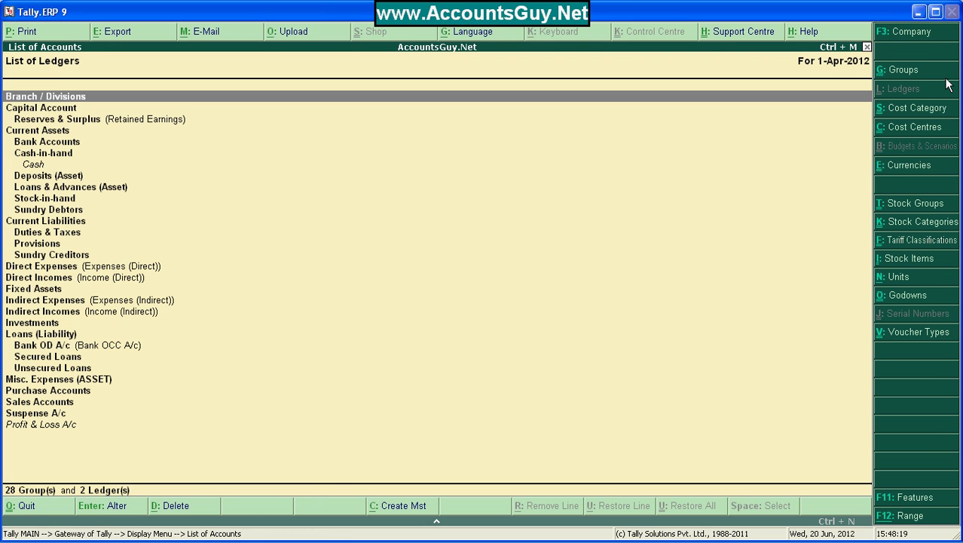
key("Down")
key("Down")
key("Down")
key("Down")
key("Down")
key("Down")
key("Down")
key("Down")
key("Down")
key("Down")
key("Down")
key("Down")
key("Down")
key("Down")
key("Down")
key("Down")
key("Down")
key("Down")
key("Down")
key("Home")
key("Down")
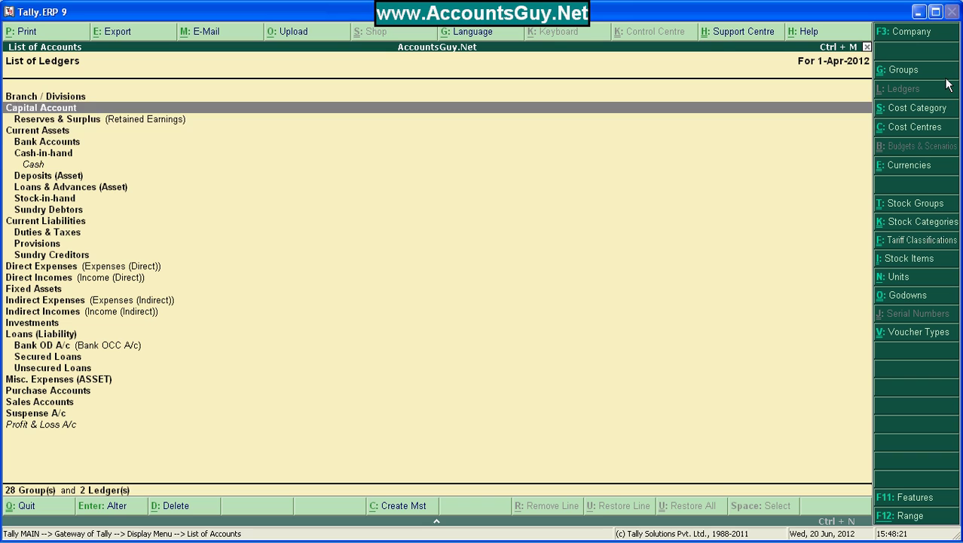
key("Down")
key("Down")
key("Down")
key("Down")
key("Down")
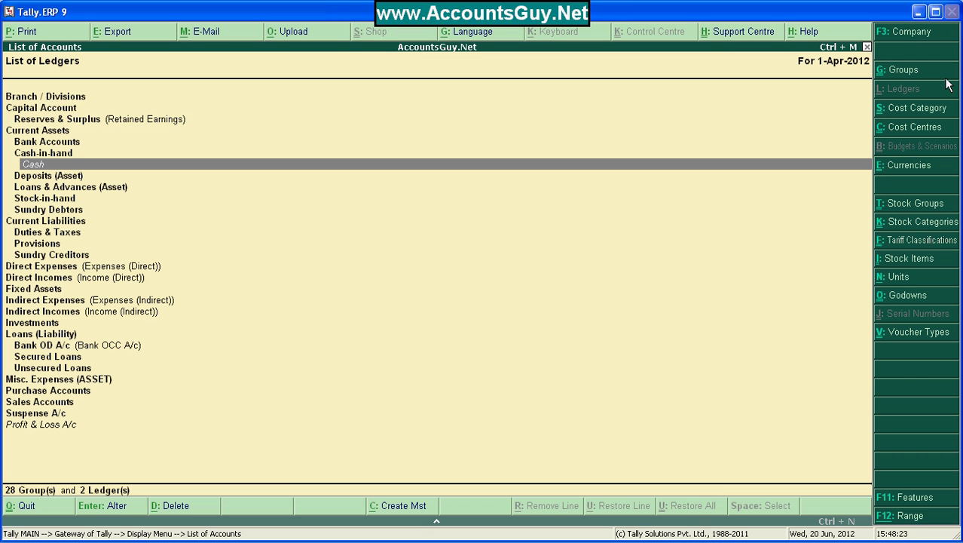
key("End")
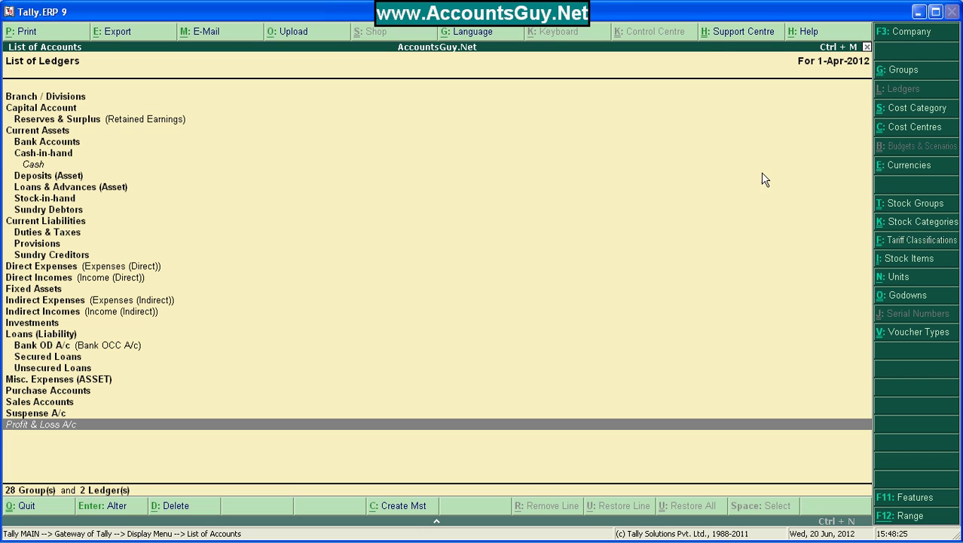
- Return to Gateway of Tally and select AccountsGuy.Net as the current company
key("Escape")
key("Escape")
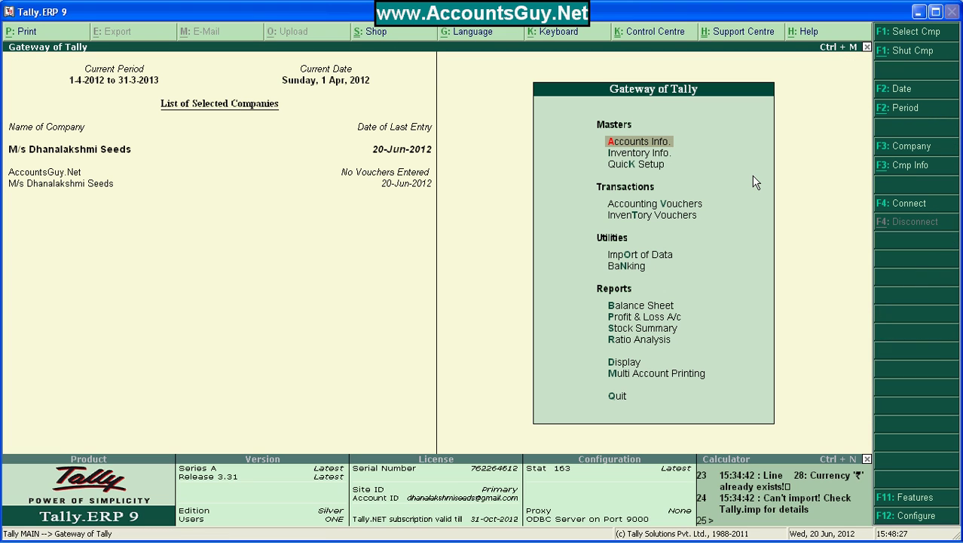
key("Down")
key("Down")
key("Down")
key("Down")
key("Down")
key("Down")
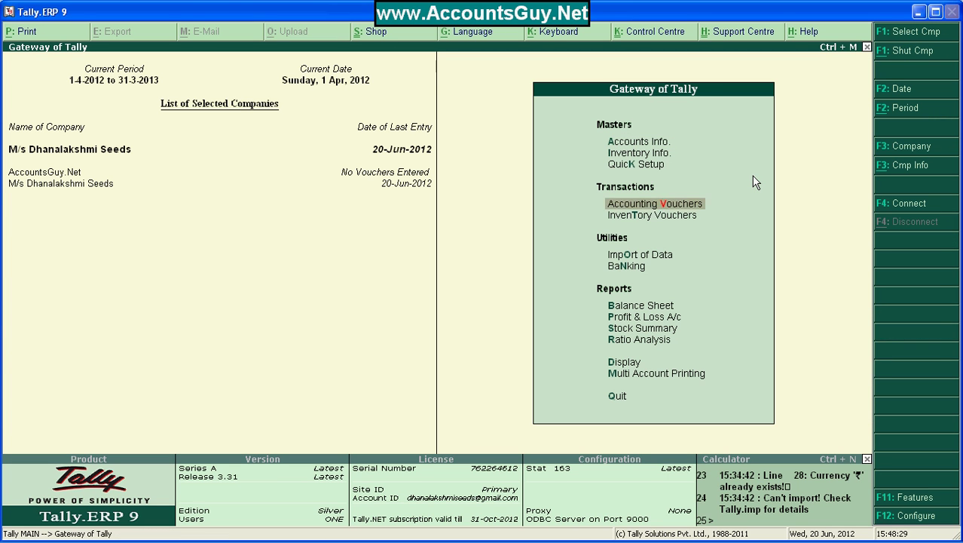
key("Up")
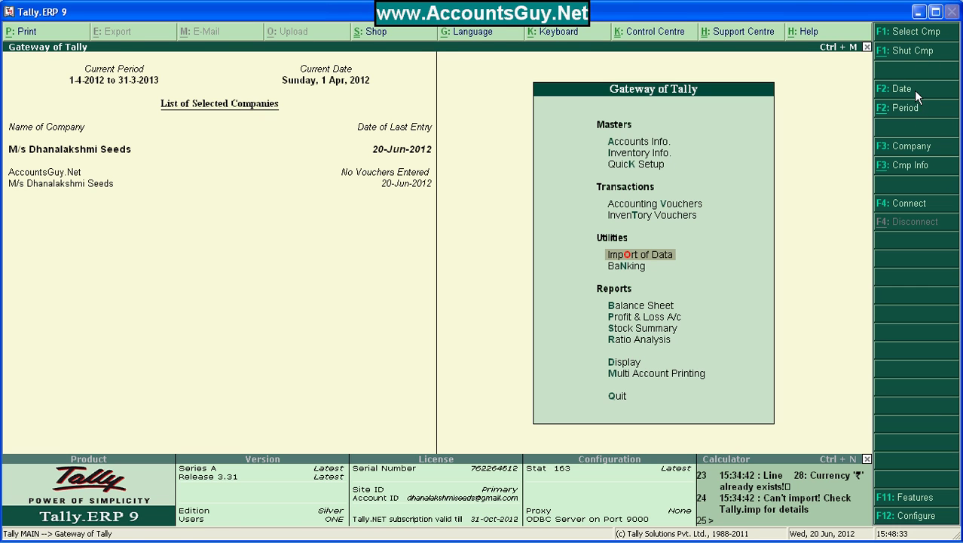
left_click(914, 151)
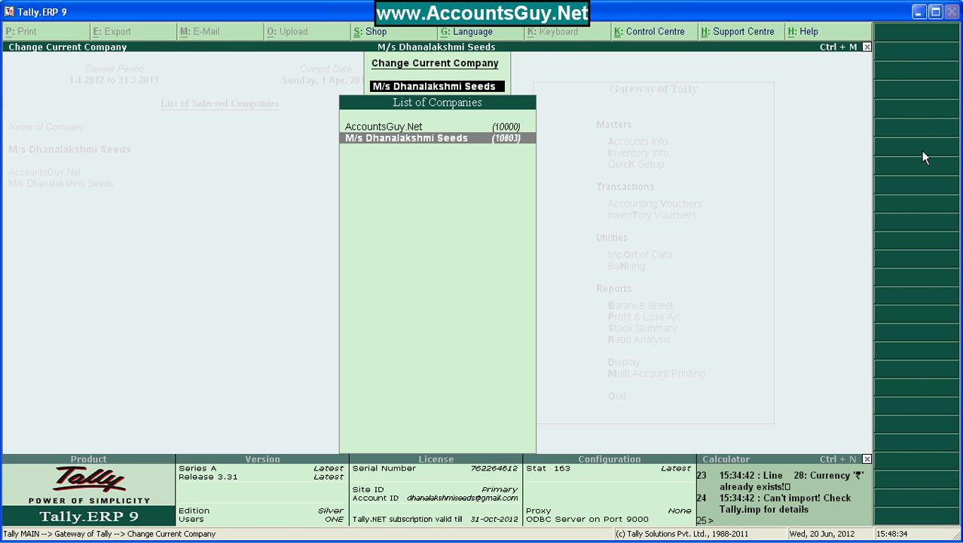
left_click(410, 129)
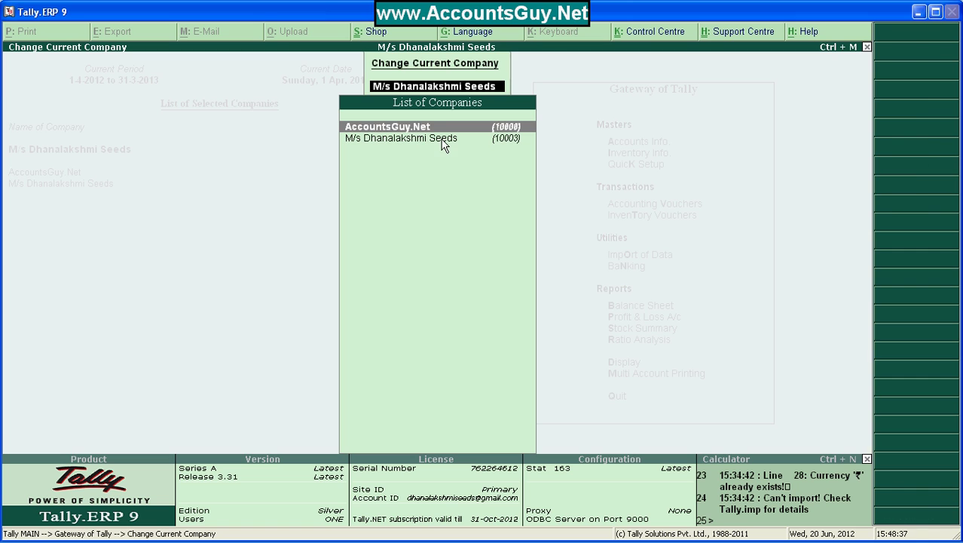
key("Return")
key("Down")
key("Down")
key("Down")
key("Down")
key("Down")
key("Down")
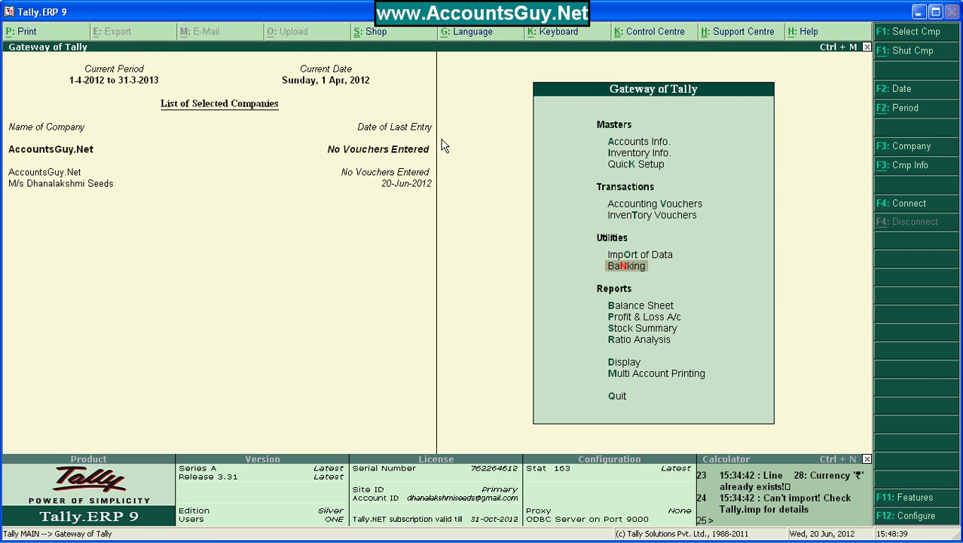
key("Up")
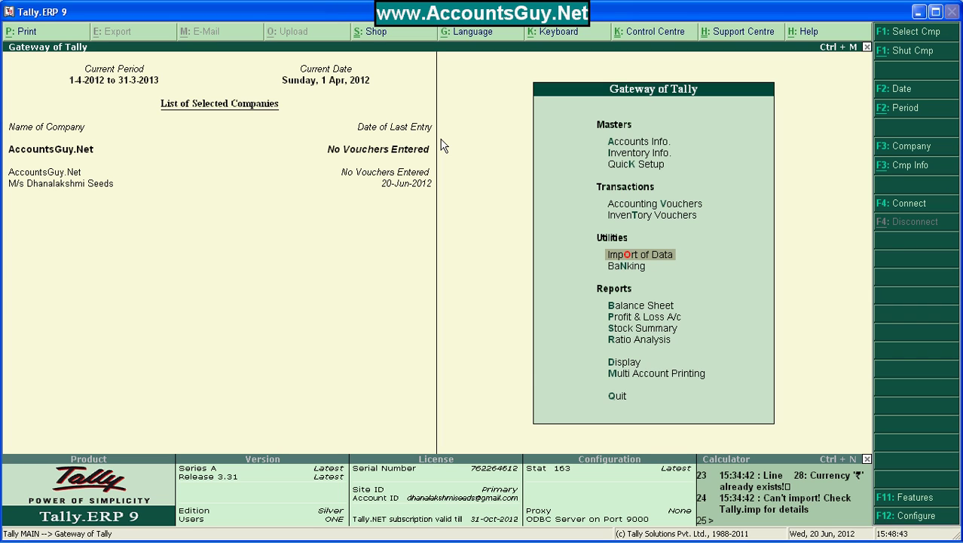
- Start Import of Data > Masters with the import file name D:\Masters.xml
key("Return")
key("Down")
key("Up")
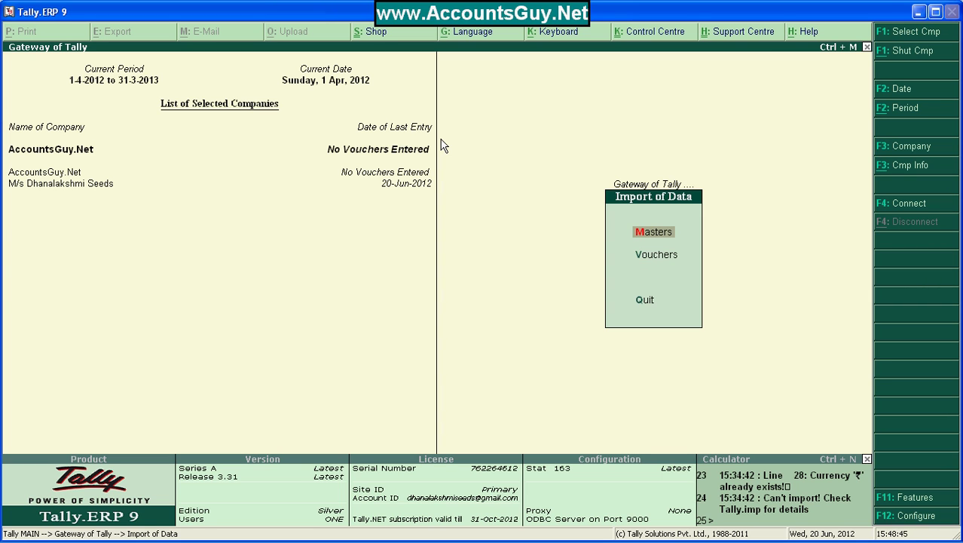
key("Return")
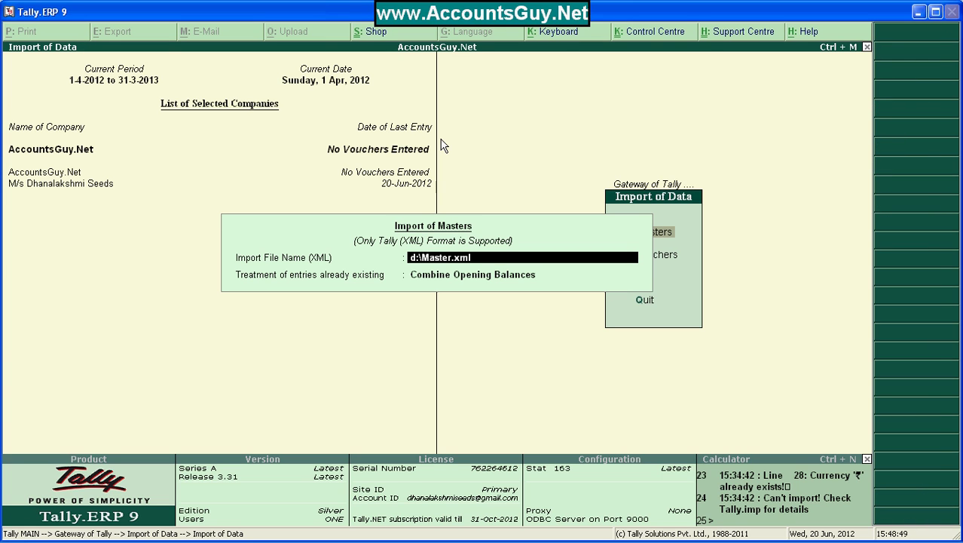
type("D:\\Masters.xml")
key("Return")
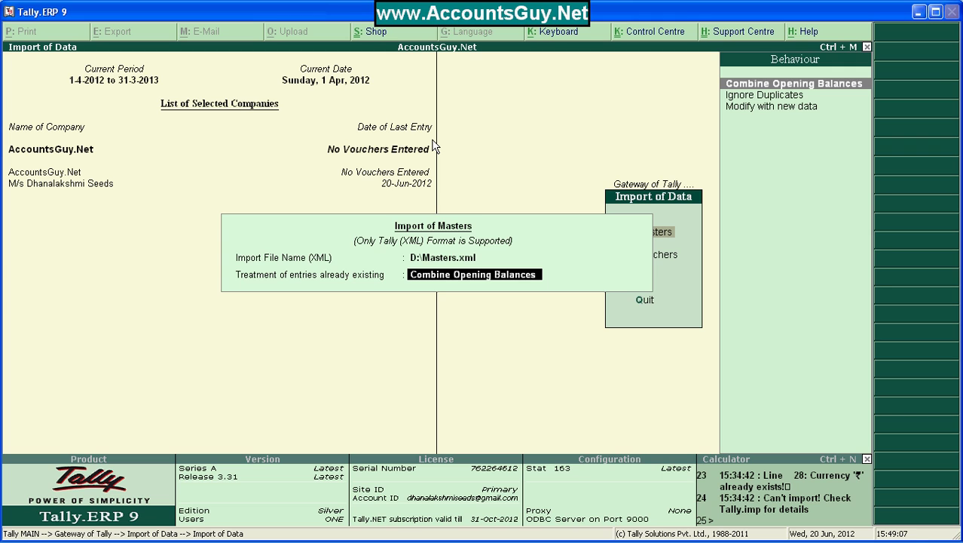
- After the file-not-found error, correct the import file to D:\Master.xml and run the import
key("Return")
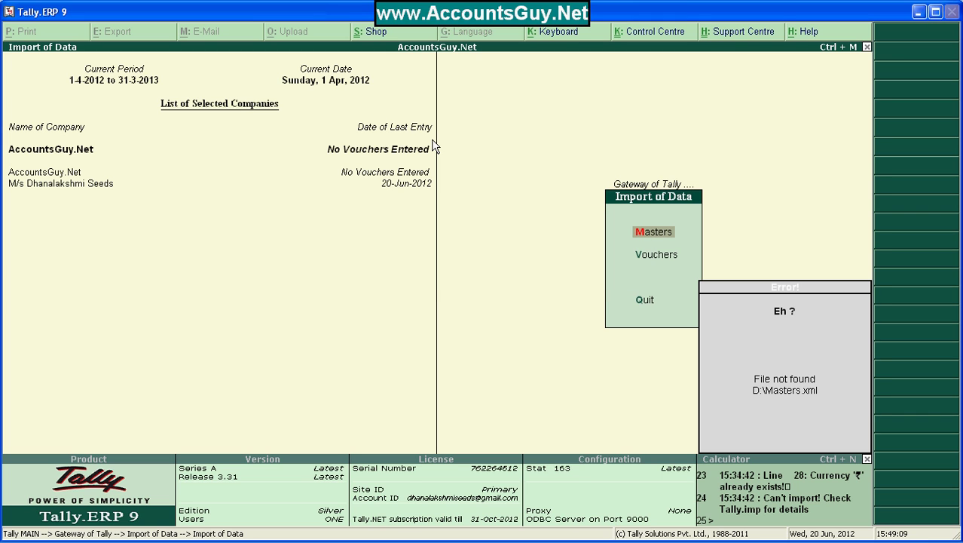
key("Return")
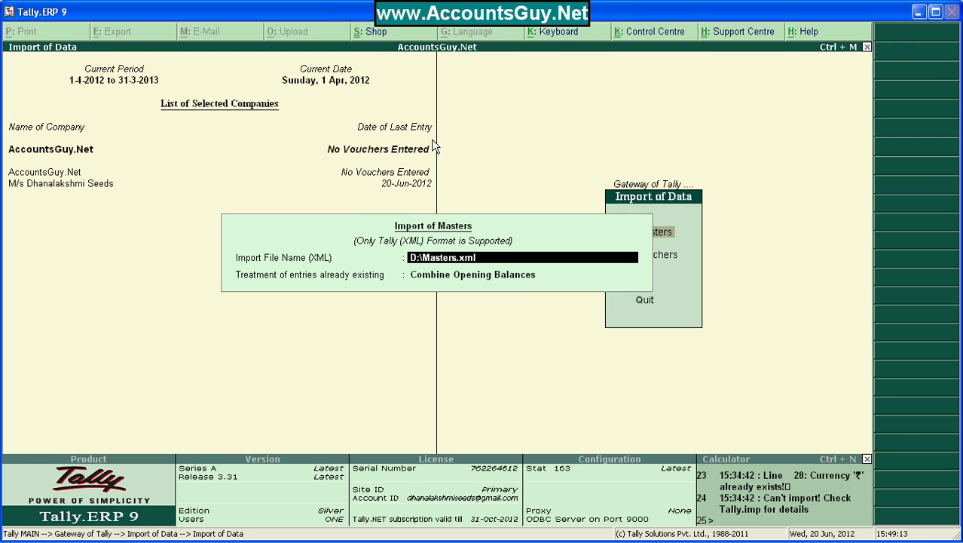
key("alt+Tab")
key("alt+Tab")
key("BackSpace")
key("Return")
key("Return")
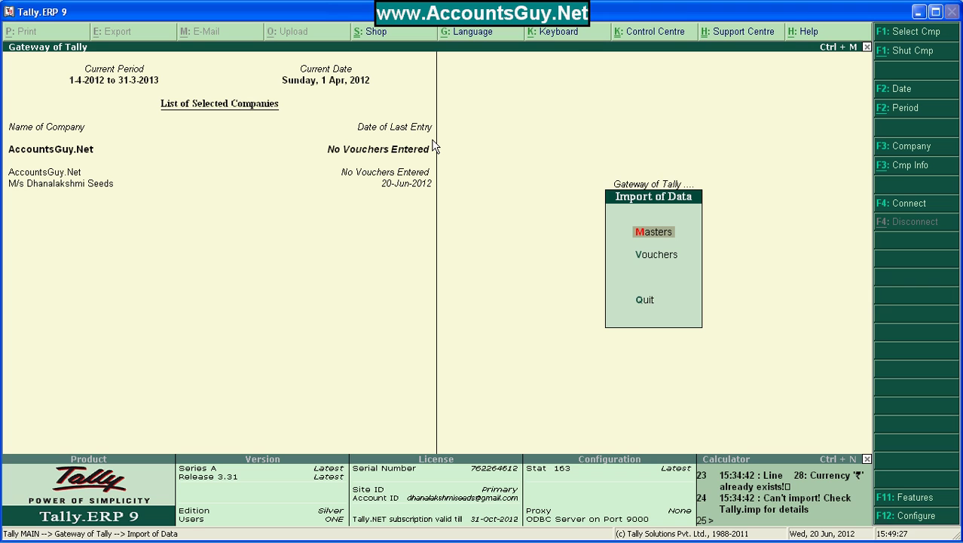
- Open AccountsGuy.Net's List of Accounts and browse the imported customer ledgers
key("Escape")
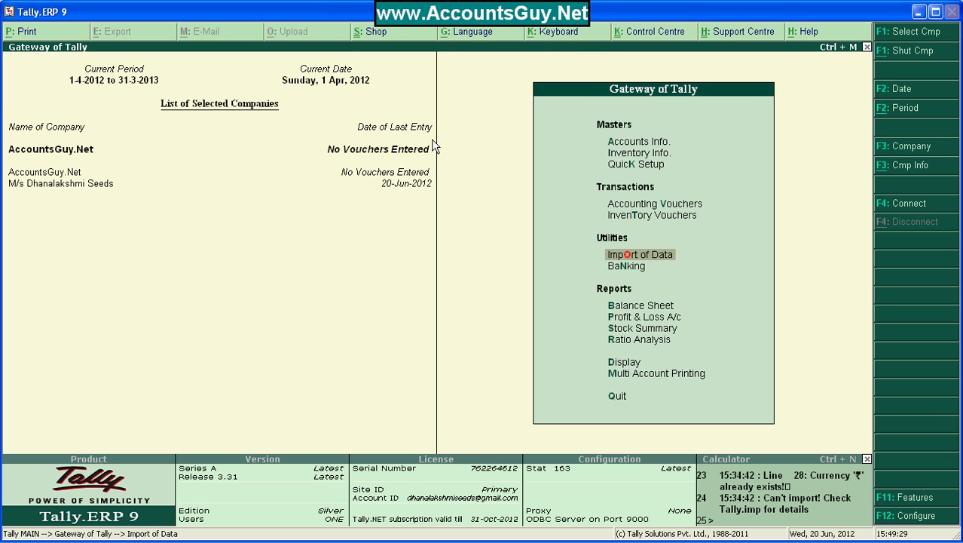
key("Escape")
key("Escape")
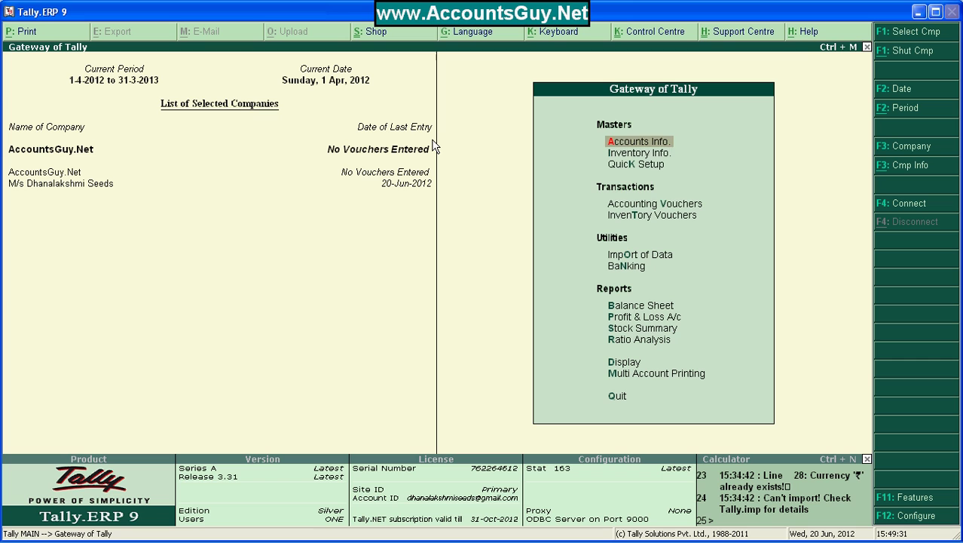
key("Down")
key("Down")
key("Down")
key("Down")
key("Down")
key("Down")
key("Down")
key("Down")
key("Down")
key("Down")
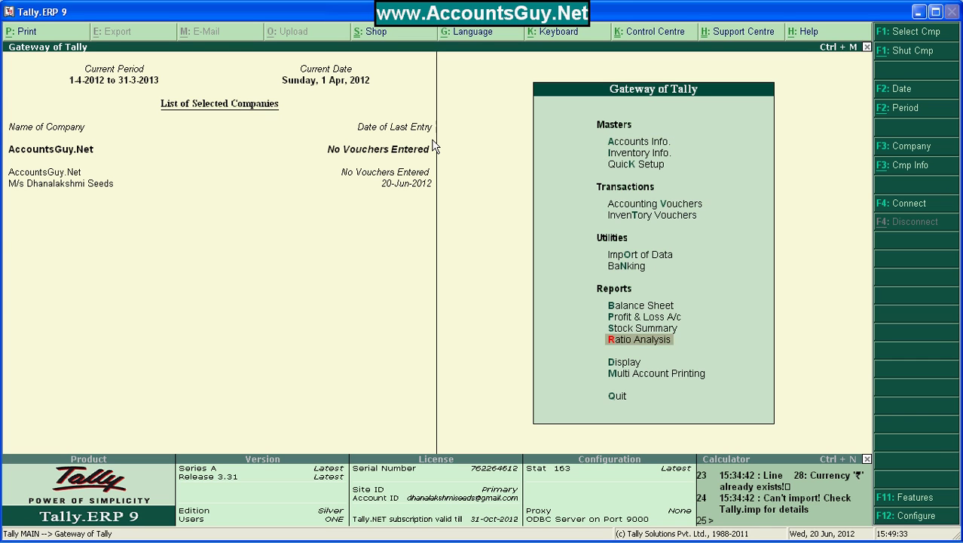
key("Down")
key("Down")
key("Up")
key("Return")
key("Down")
key("Down")
key("Down")
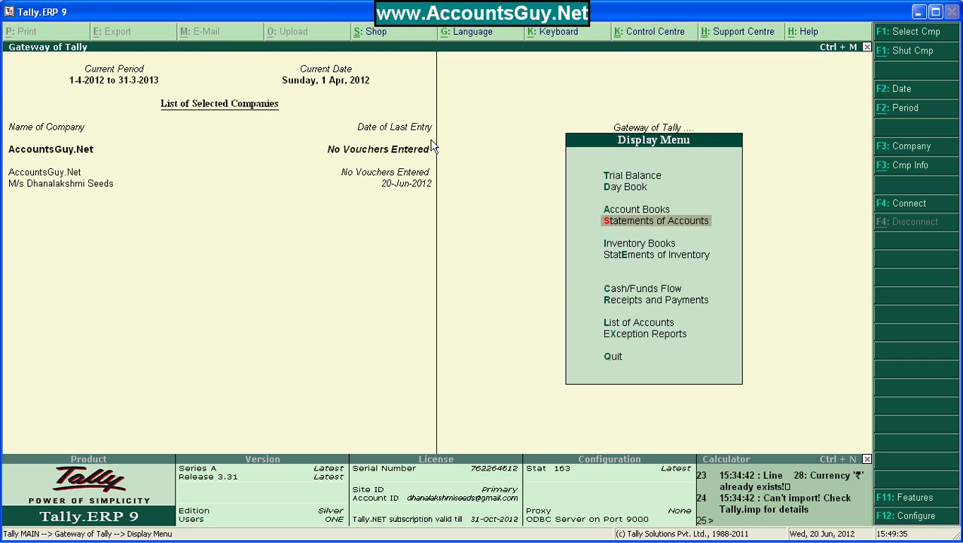
key("Down")
key("Down")
key("Down")
key("Down")
key("Down")
key("Return")
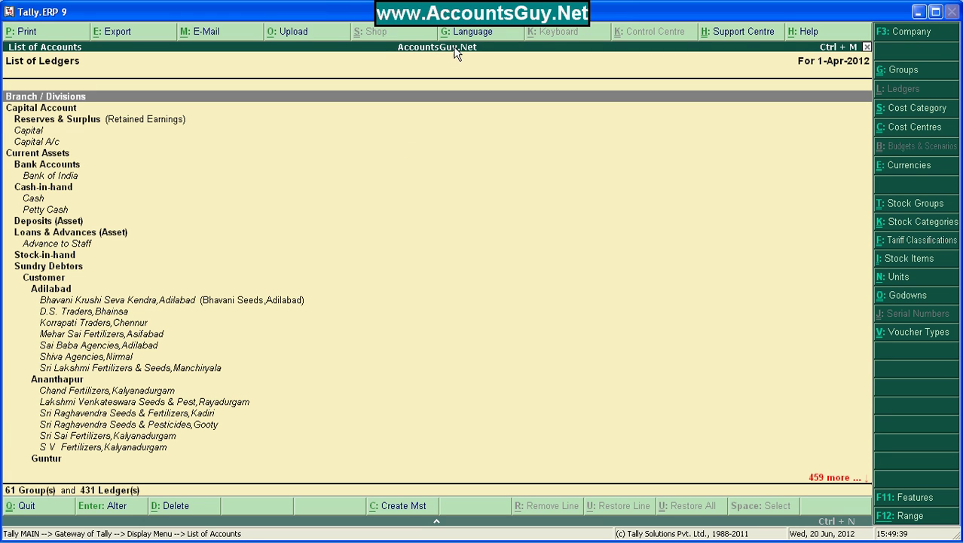
key("Down")
key("Down")
key("Down")
key("Down")
key("Down")
key("Down")
key("Down")
key("Down")
key("Down")
key("Down")
key("Down")
key("Down")
key("Down")
key("Down")
key("Down")
key("Down")
key("Down")
key("Down")
key("Down")
key("Down")
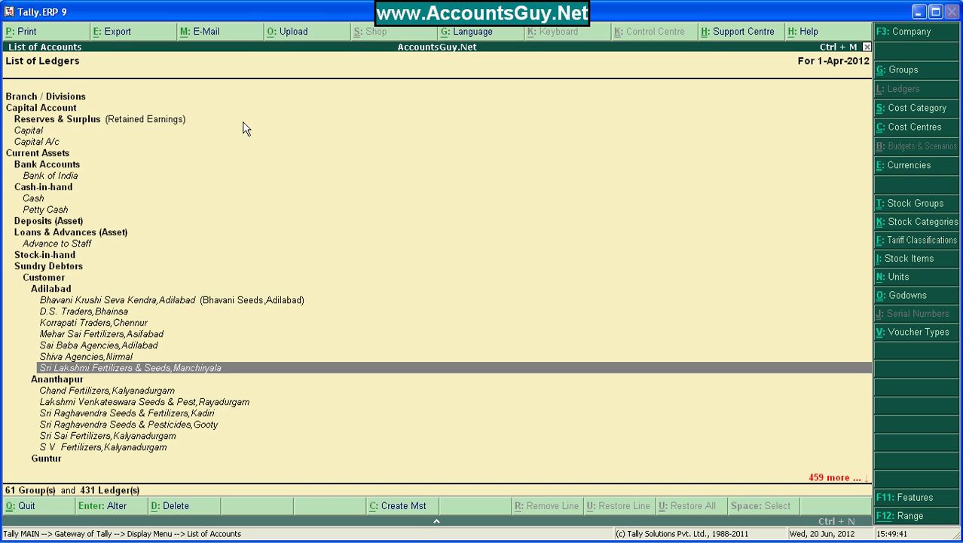
key("Down")
key("Down")
key("Down")
key("Down")
key("Down")
key("Down")
key("Down")
key("Down")
key("Down")
key("Down")
key("Down")
key("Down")
key("Down")
key("Down")
key("Down")
key("Down")
key("Down")
key("Down")
key("Down")
key("Down")
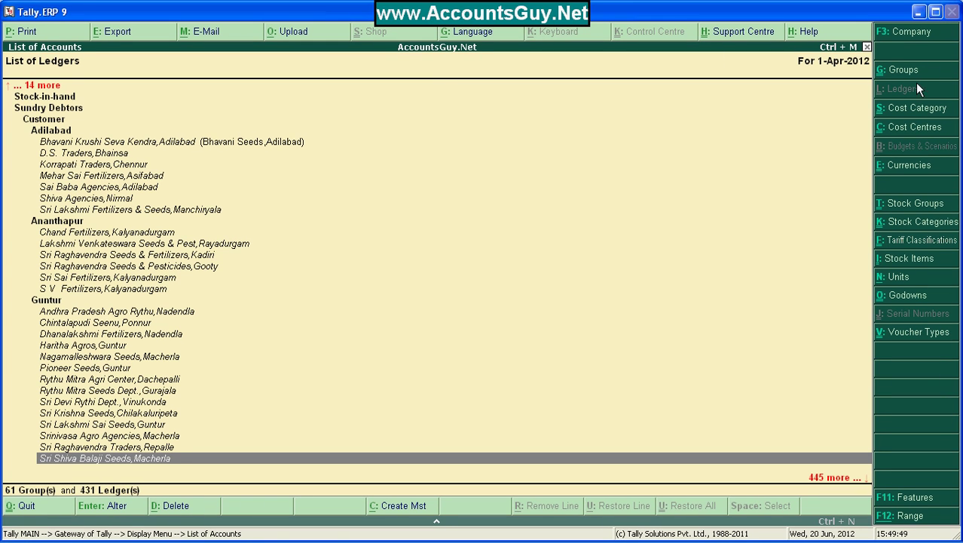
- Switch the current company to M/s Dhanalakshmi Seeds to compare its ledger list
left_click(929, 34)
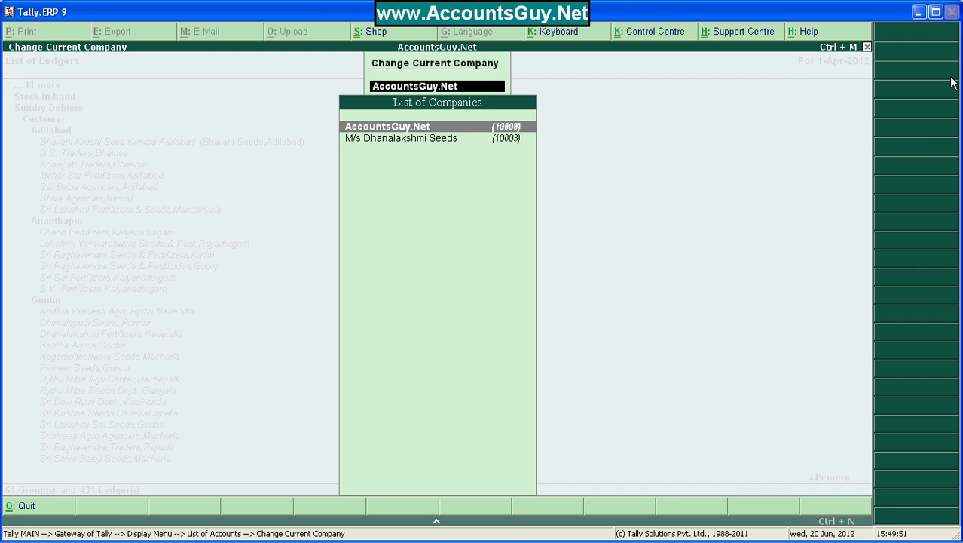
key("Down")
key("Return")
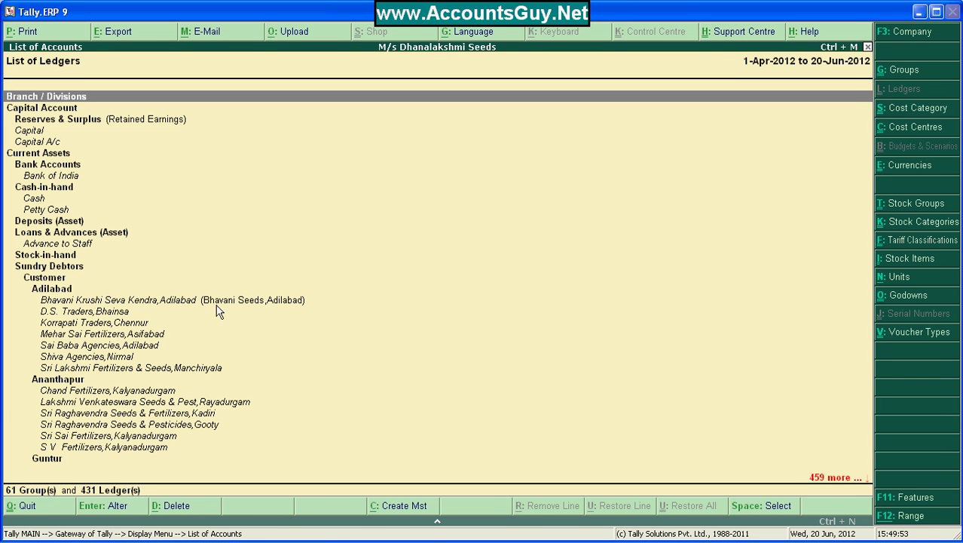